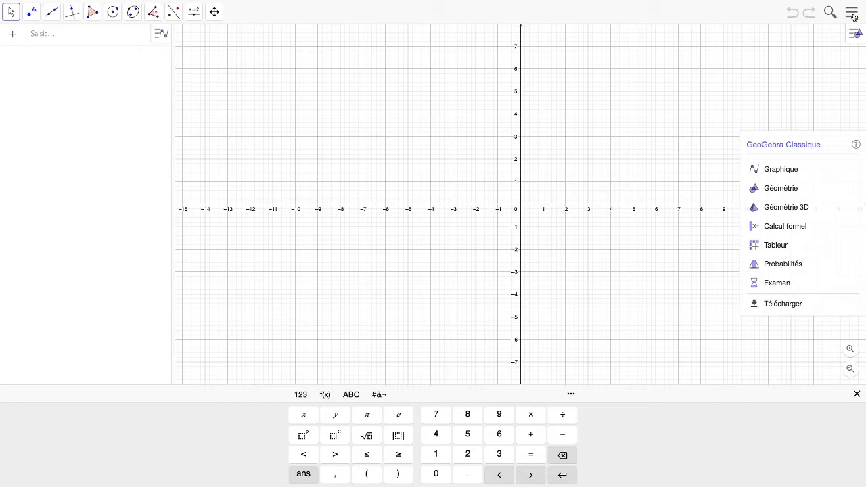
Display the spreadsheet view (Tableur) alongside the algebra and graphics views
click(852, 14)
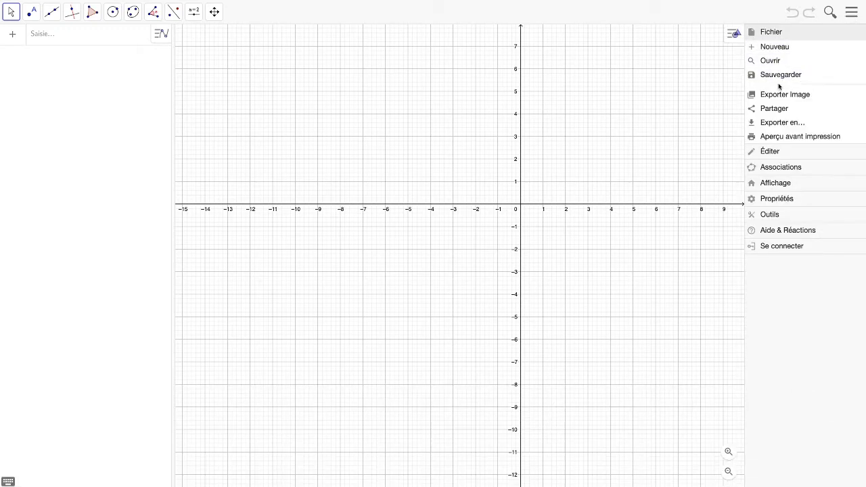
click(777, 184)
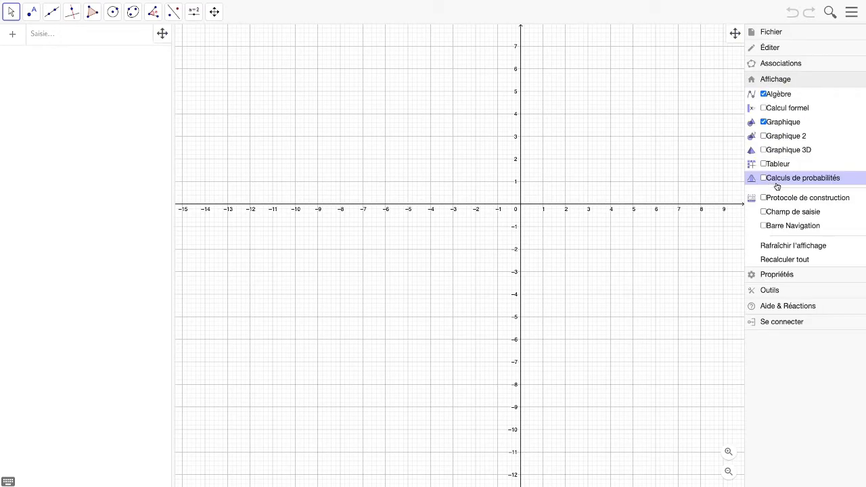
click(767, 166)
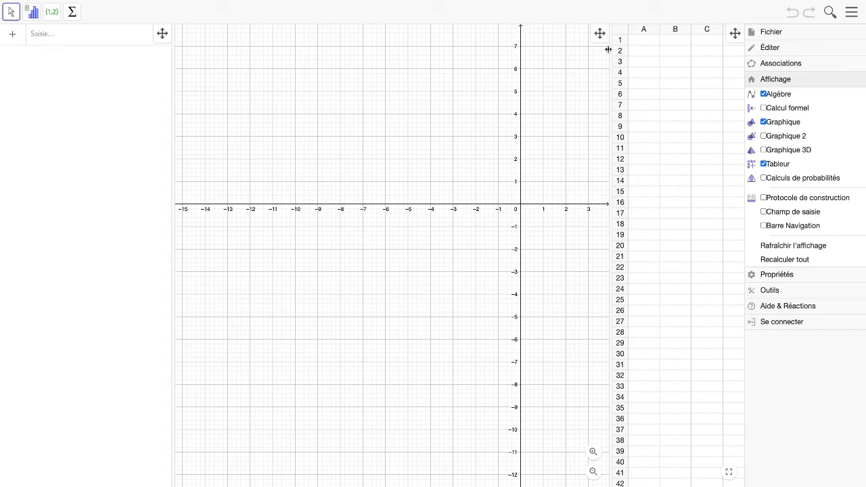
click(656, 75)
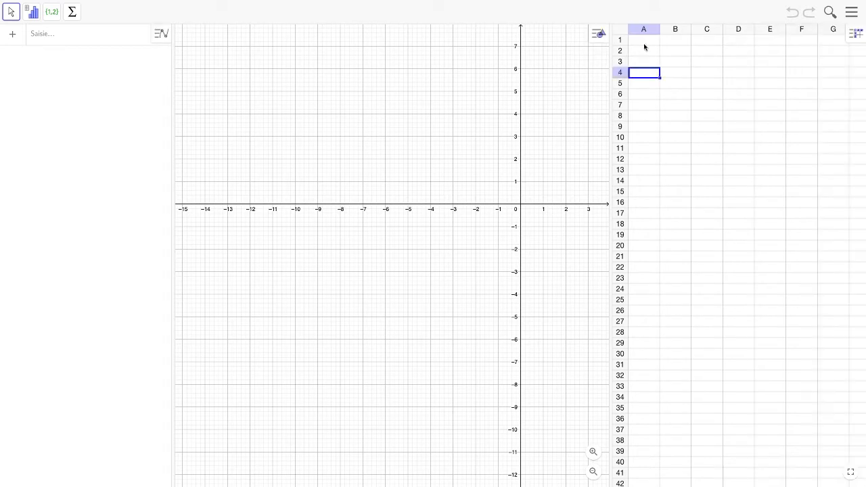
Enter the heading "notes" in cell A1 and paste the copied grades into A2:A21
click(645, 43)
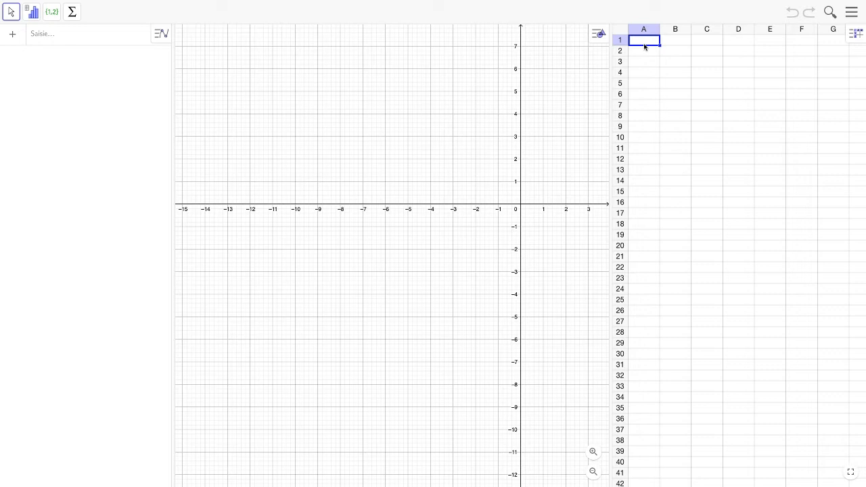
text(no)
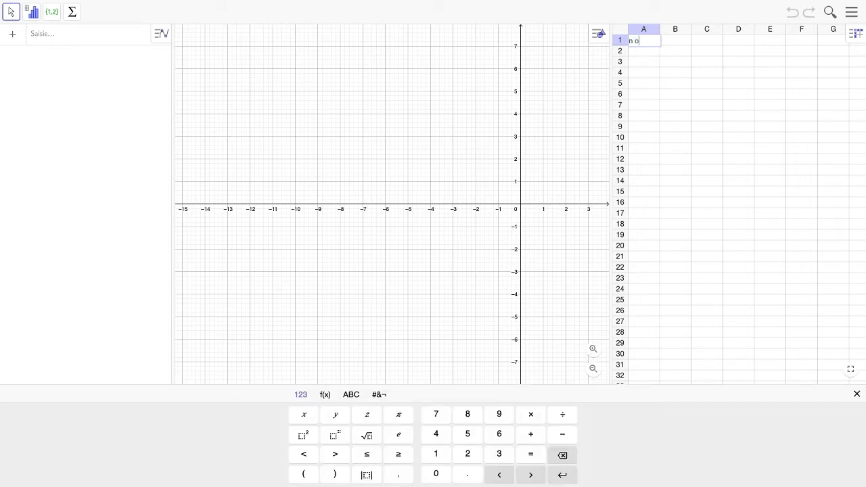
key(BackSpace)
text(otes)
key(Return)
key(ctrl+v)
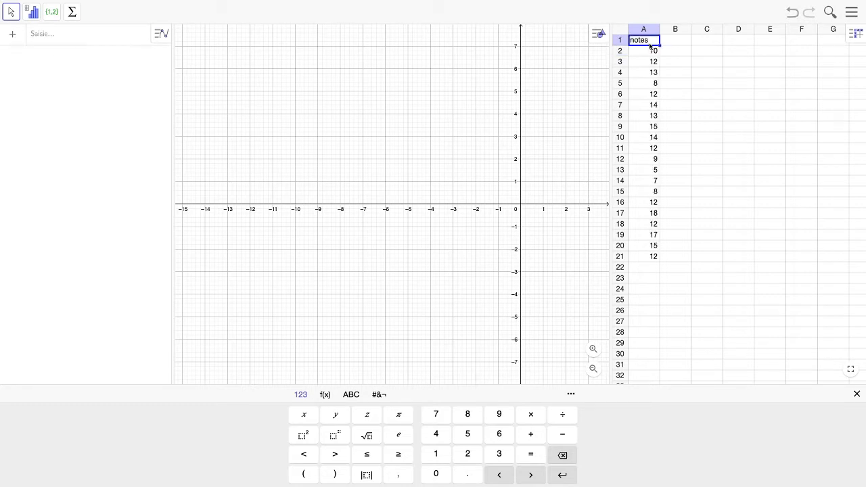
Centre the contents of cells A1:A21 in the spreadsheet
click(686, 67)
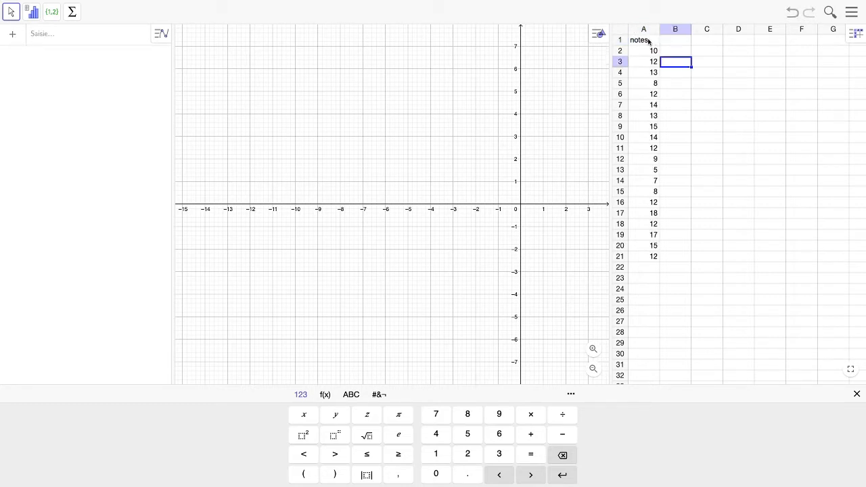
drag(649, 42, 650, 260)
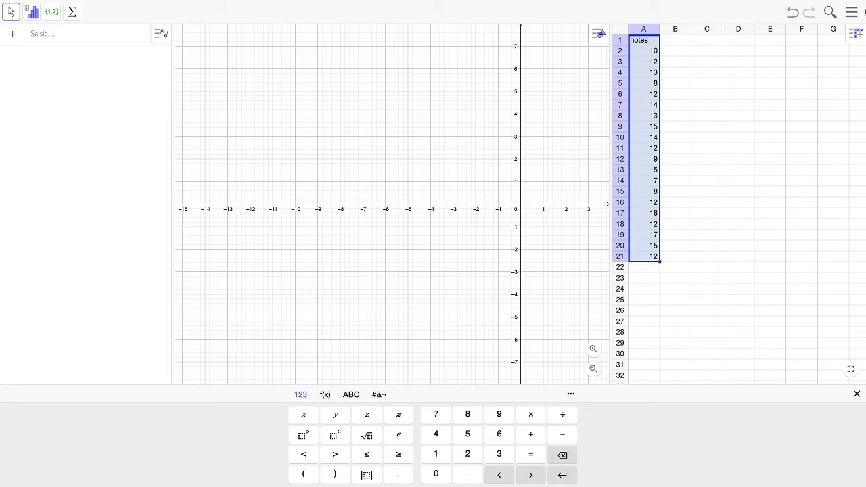
click(857, 33)
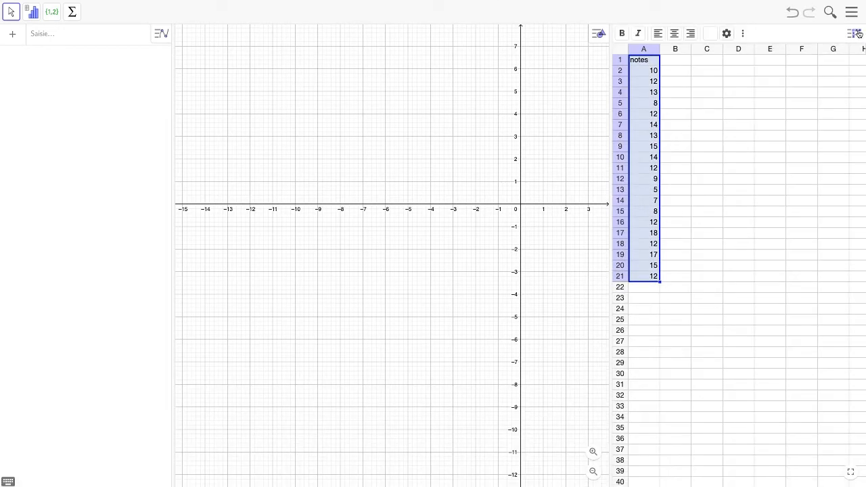
click(657, 34)
click(674, 33)
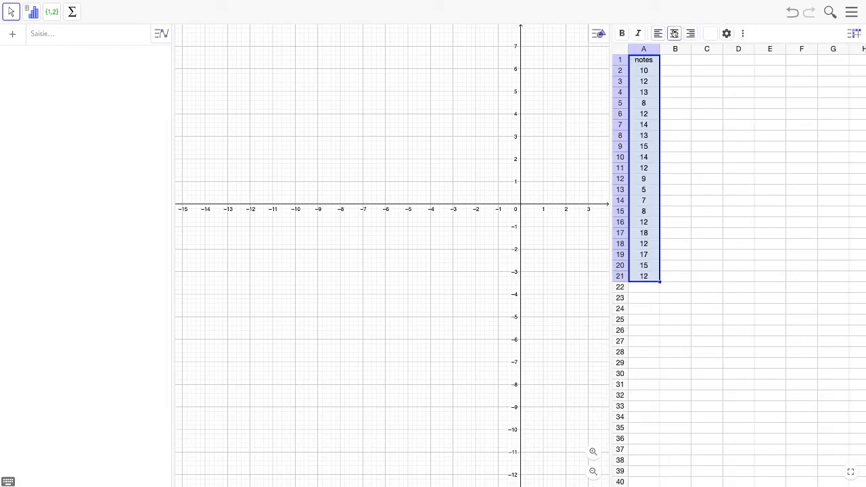
click(717, 193)
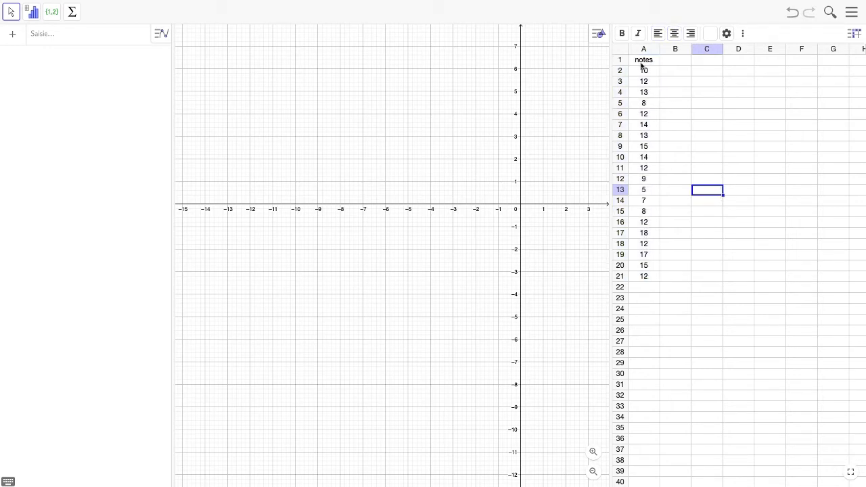
Run a one-variable statistics analysis (Statistiques à une variable) on cells A1:A21
drag(644, 63, 646, 277)
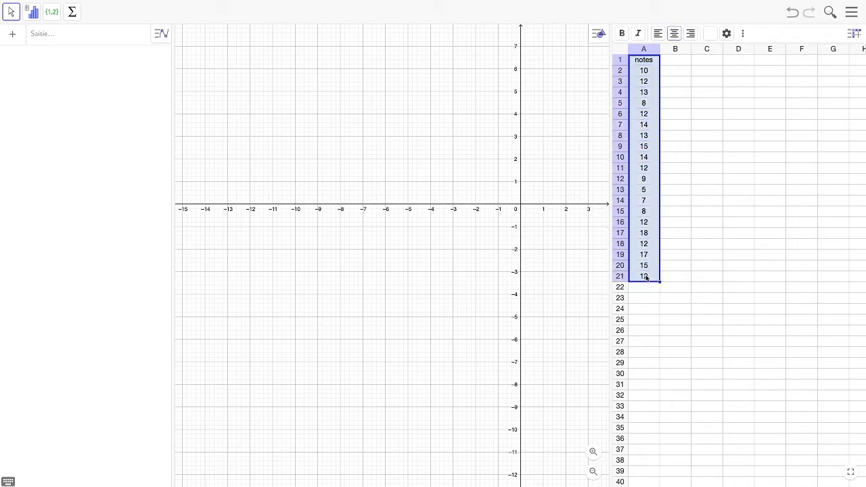
click(32, 15)
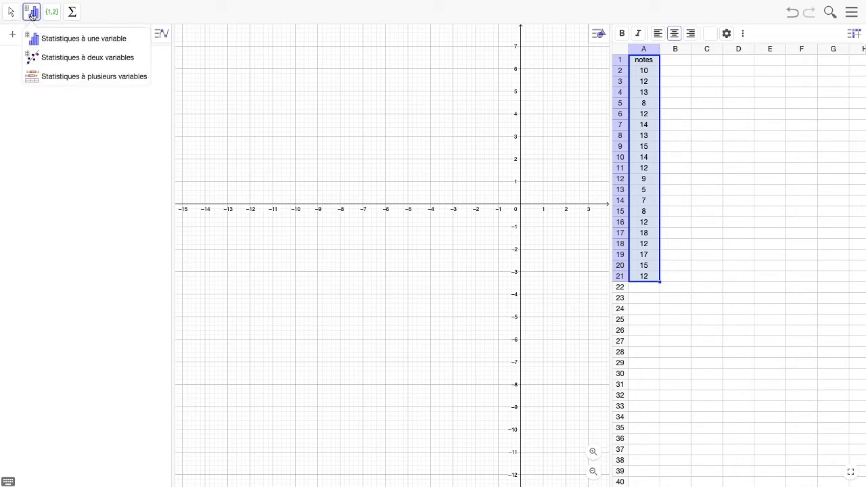
click(59, 39)
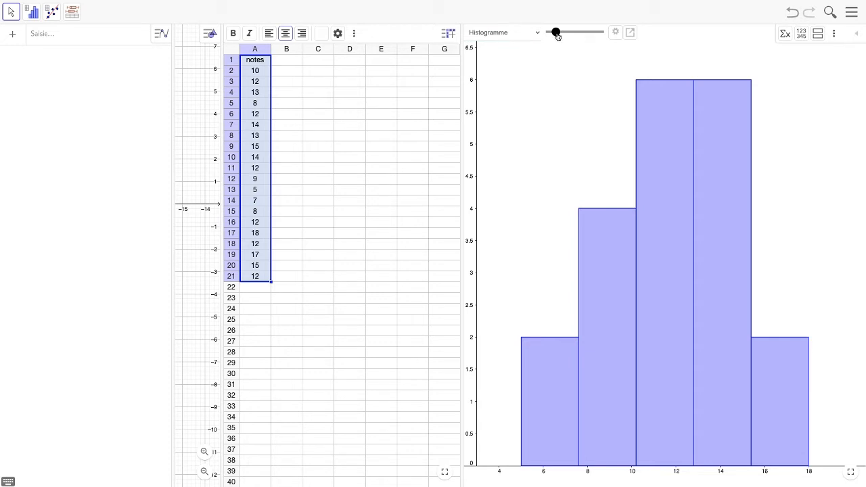
Increase the histogram to eight classes and show the summary statistics in a widened analysis view
mouse_move(556, 35)
mouse_down()
mouse_move(587, 35)
mouse_move(564, 35)
mouse_up()
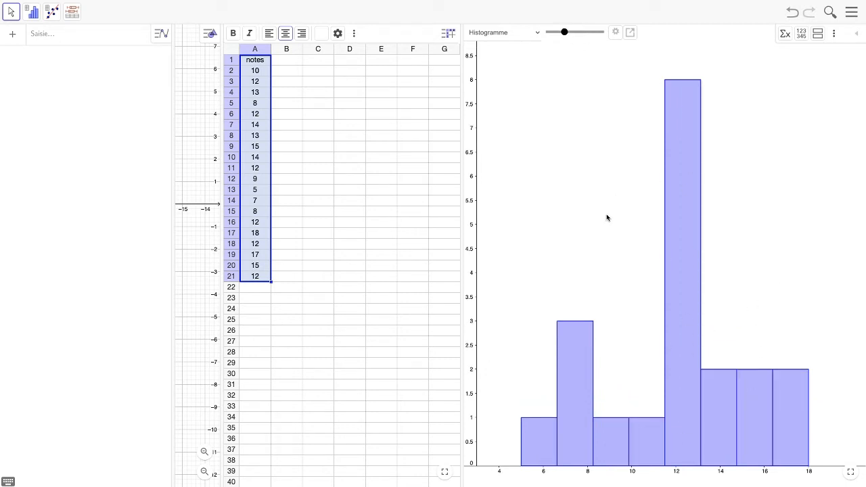
click(785, 35)
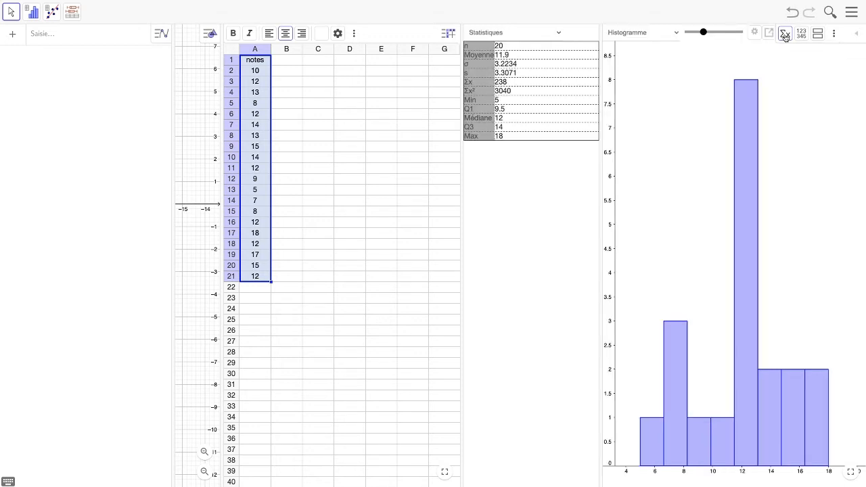
drag(462, 82, 372, 81)
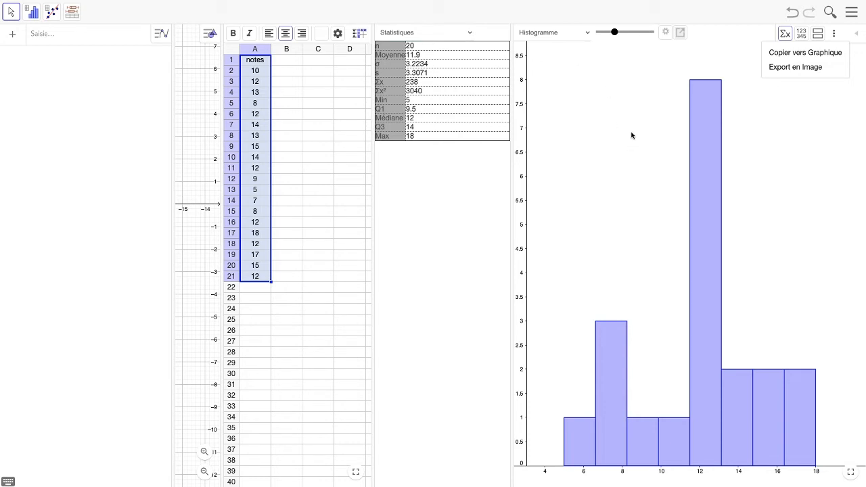
Add a second plot beneath the histogram and change the upper plot to a bar chart (Barres)
click(819, 36)
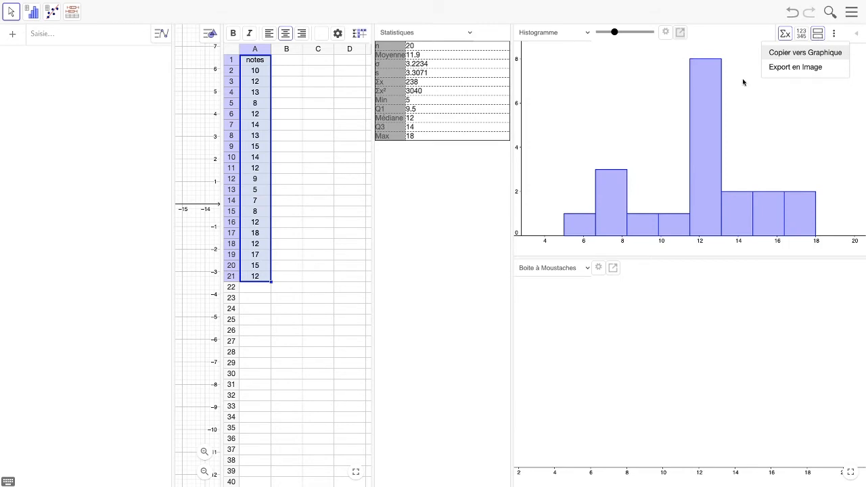
click(610, 278)
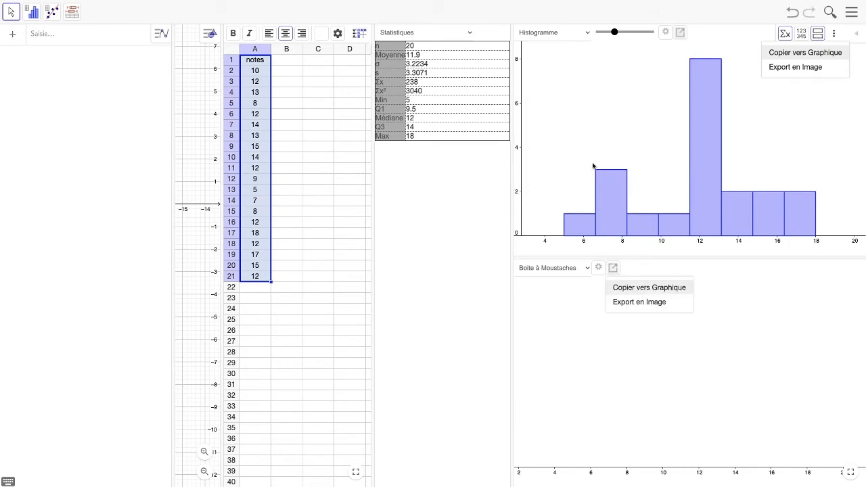
click(590, 33)
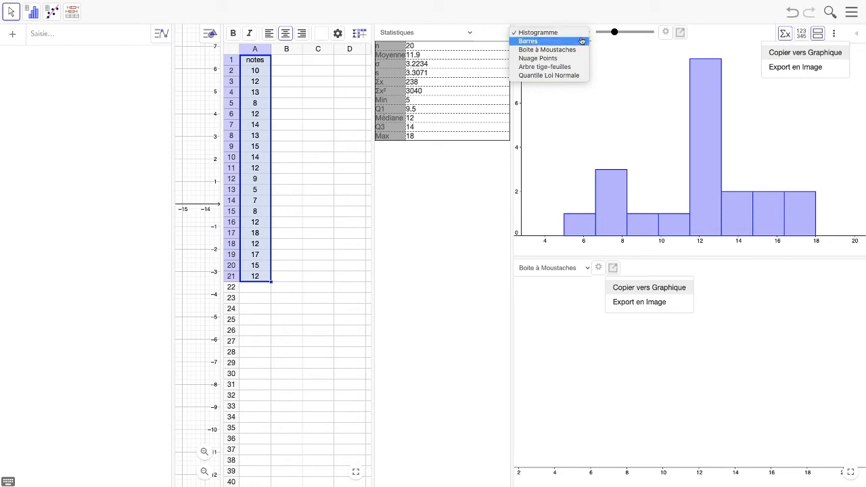
click(581, 41)
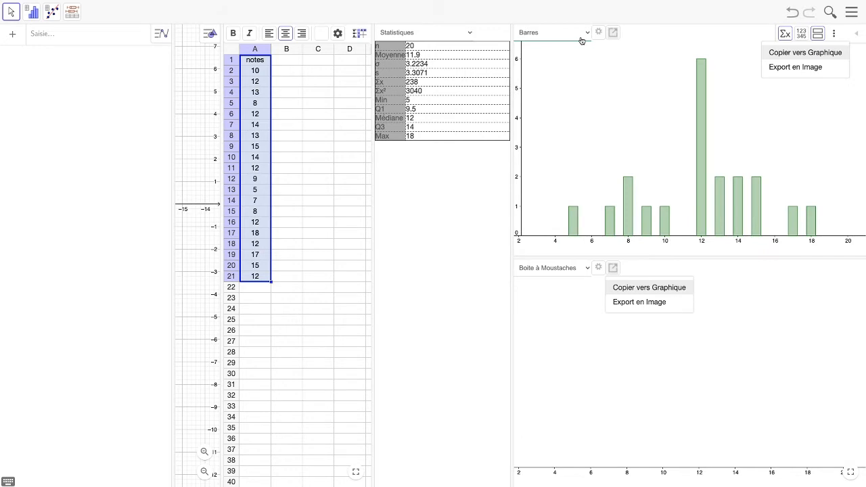
Switch the lower plot to Nuage Points and back to Boite à Moustaches so the box plot is drawn
click(587, 268)
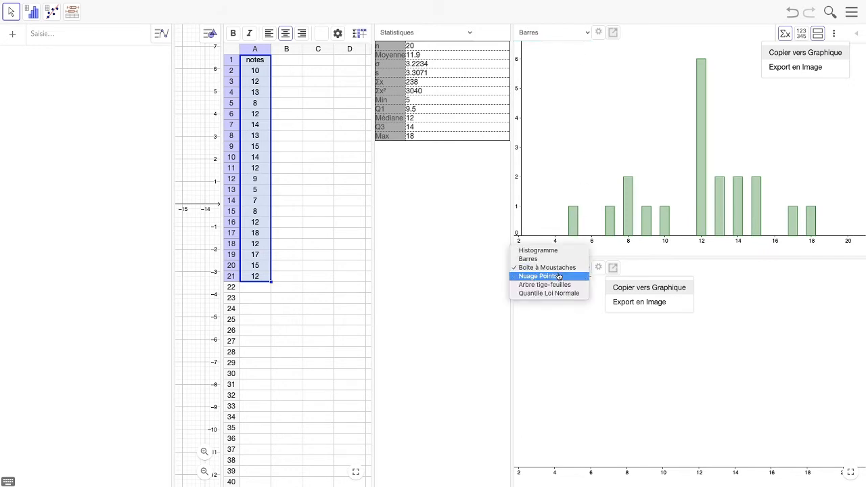
click(559, 277)
click(586, 269)
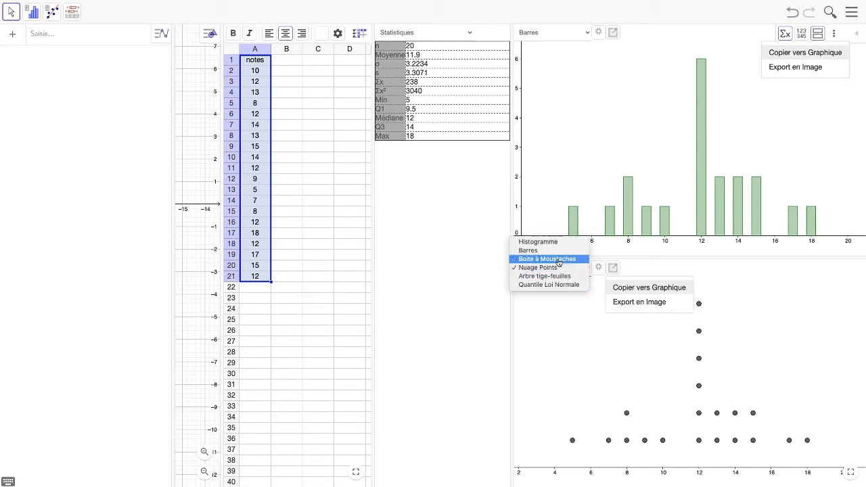
click(559, 260)
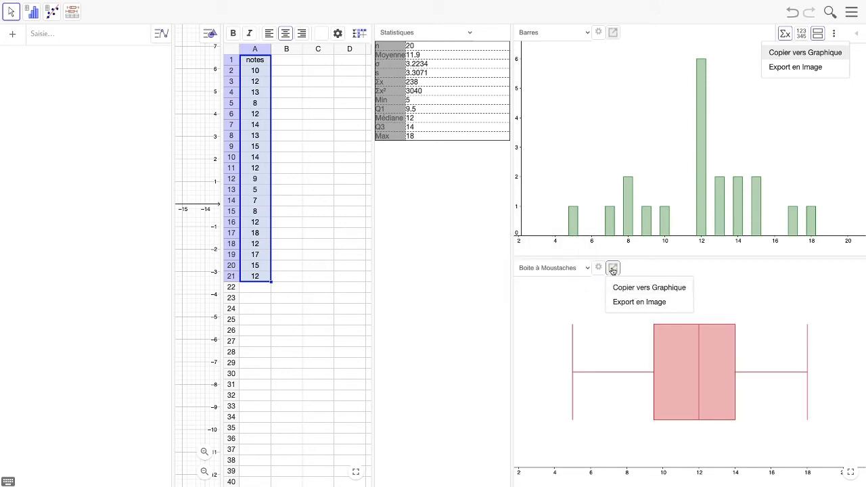
Open the box plot's graph options and turn on its grid (Afficher Grille)
click(599, 268)
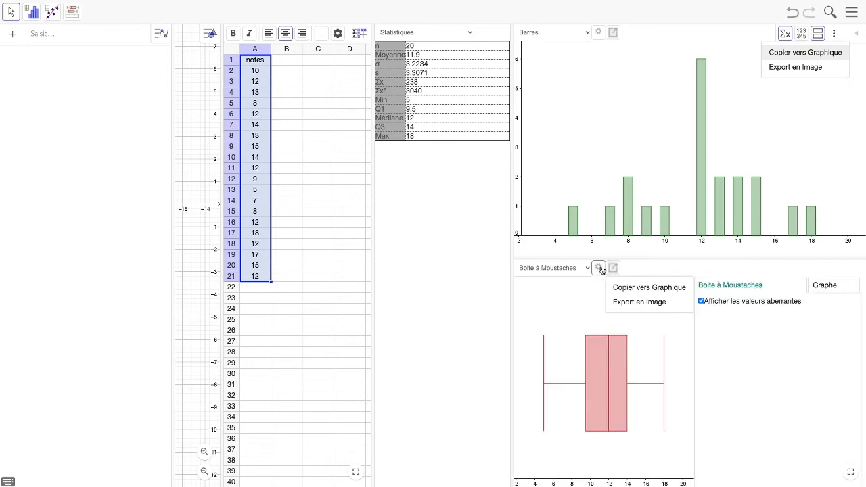
click(689, 332)
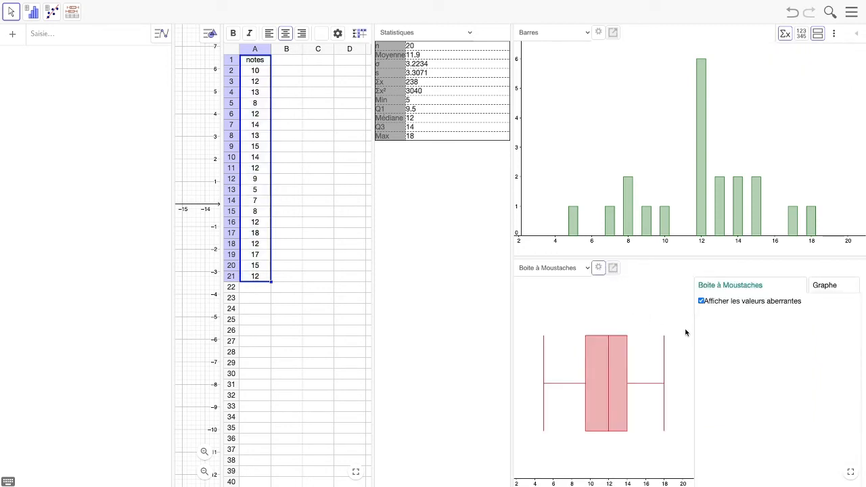
click(825, 286)
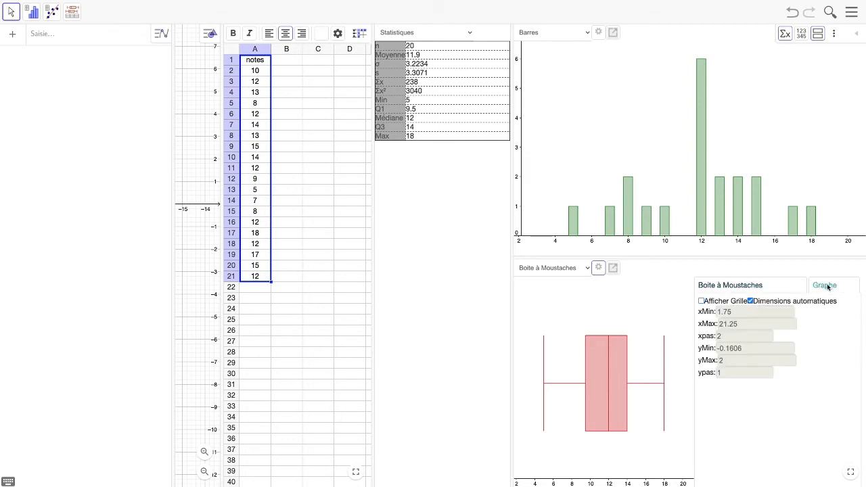
click(701, 301)
mouse_move(648, 257)
mouse_down()
mouse_move(648, 243)
mouse_move(650, 259)
mouse_up()
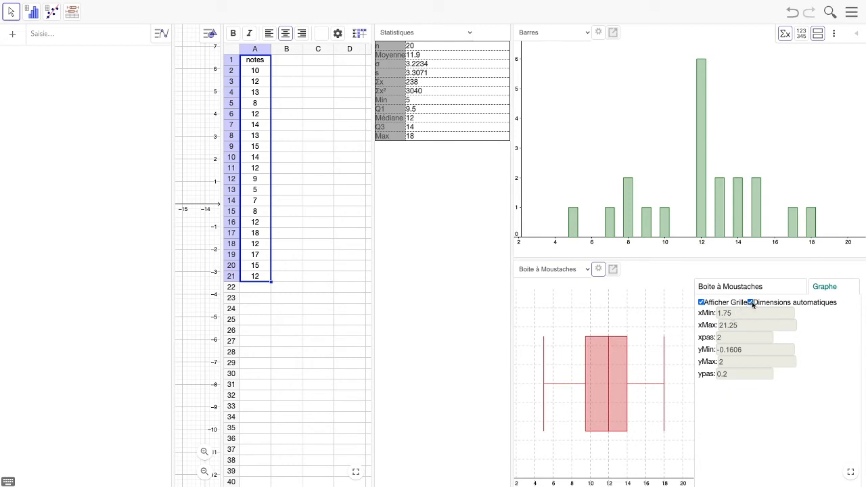
Disable automatic dimensions for the box plot and set its x-axis step (xpas) to 0.5
click(751, 303)
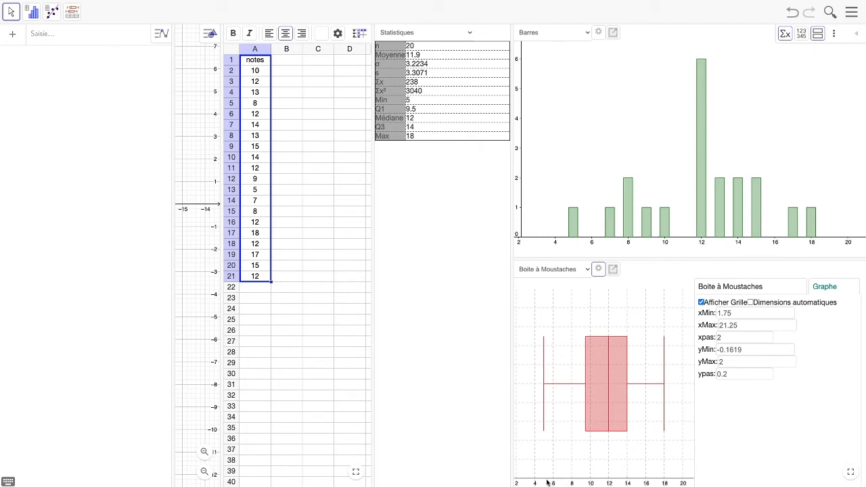
click(726, 362)
drag(723, 337, 715, 340)
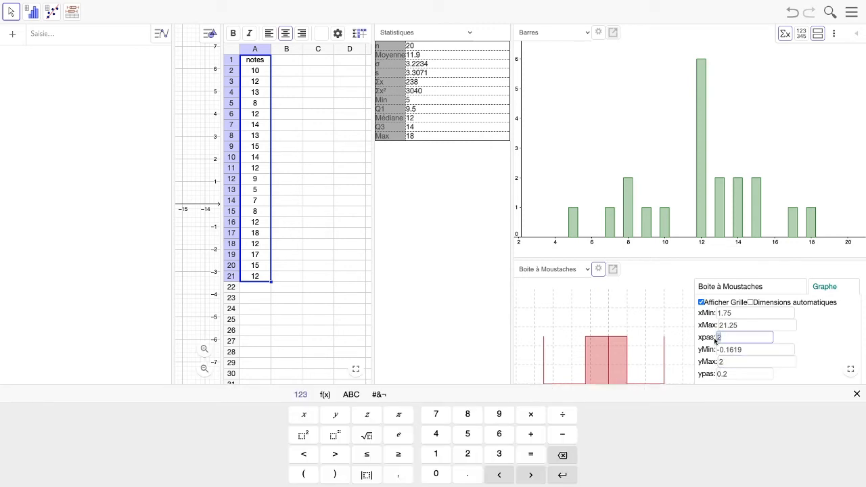
text(0.5)
click(857, 399)
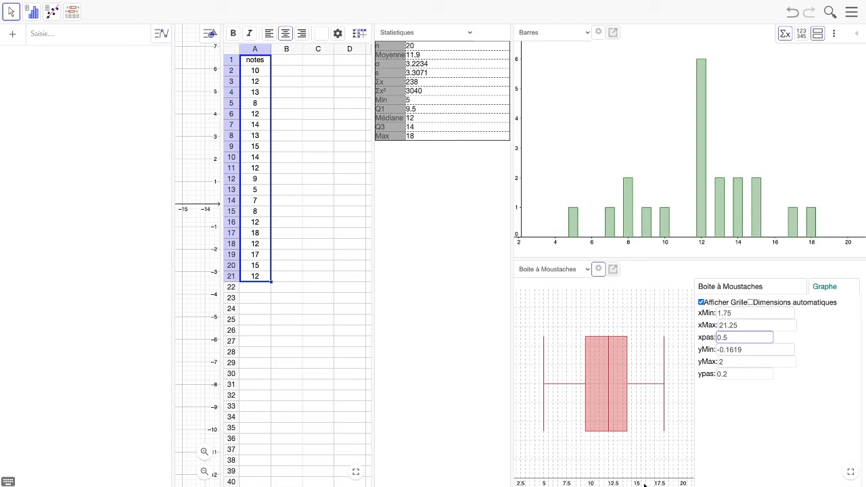
click(725, 442)
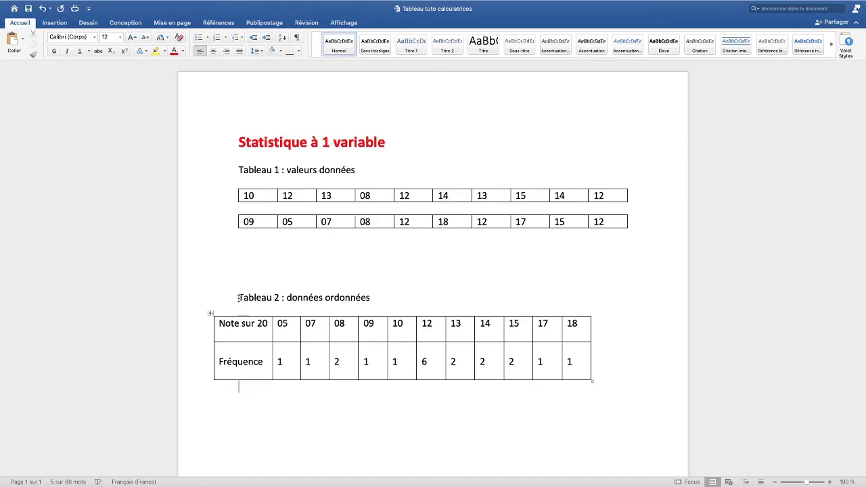
Highlight the heading "Tableau 2 : données ordonnées" in the Word document to review the second data table
drag(238, 298, 361, 302)
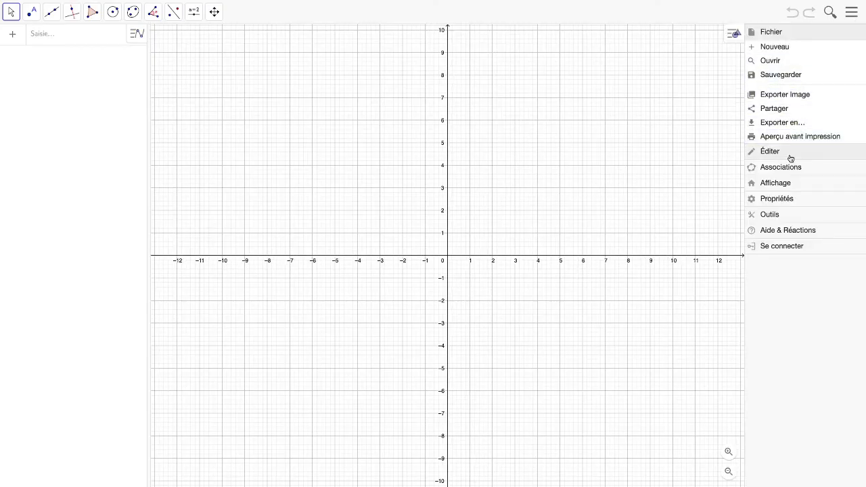
In GeoGebra, show the Tableur view and fill A1:B12 with the notes and fréquence table for grades 5 to 18
click(778, 184)
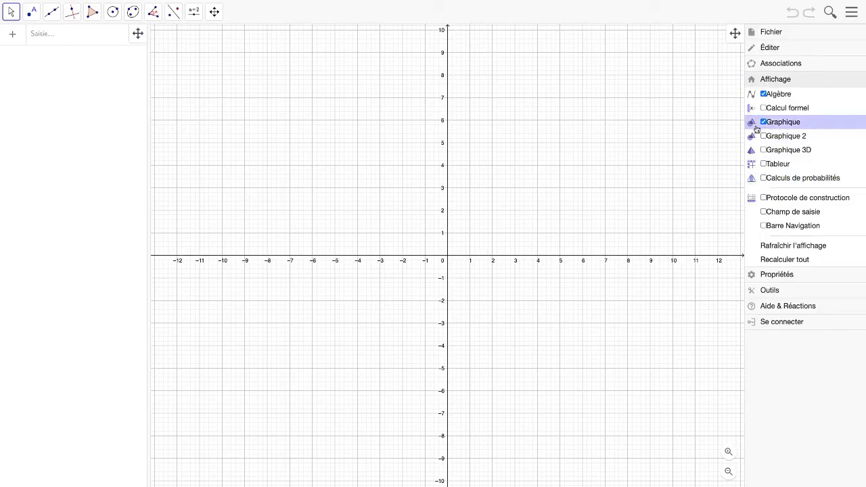
click(776, 165)
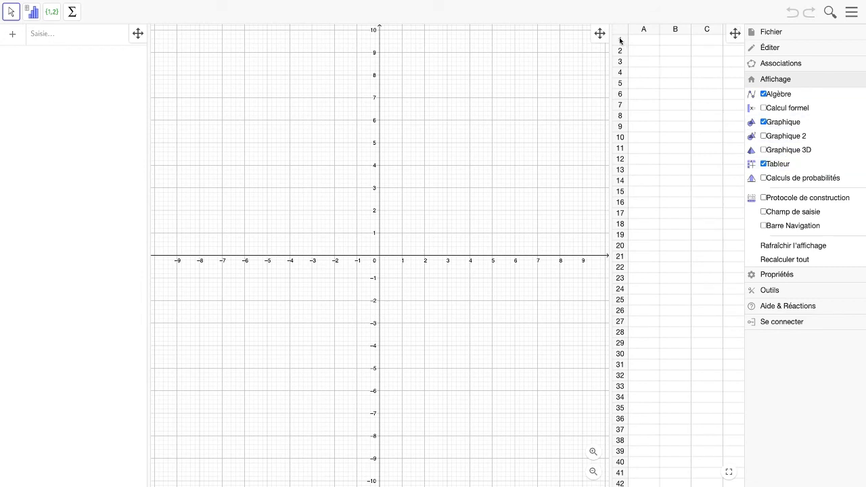
click(652, 45)
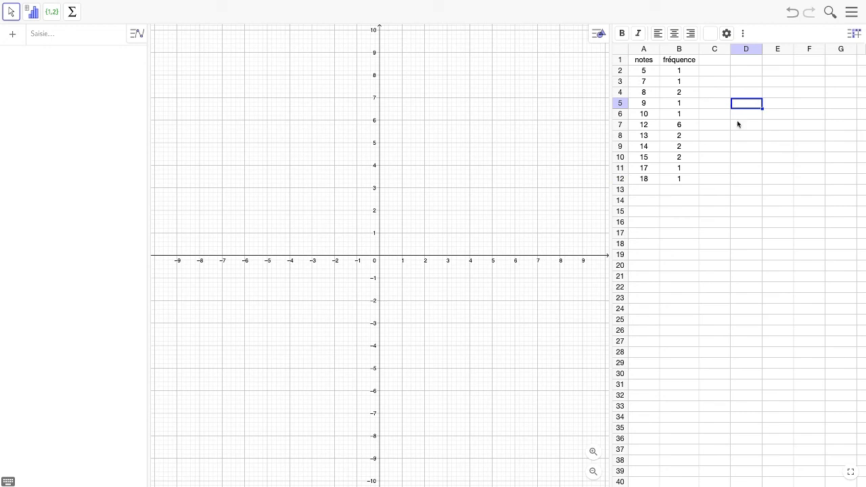
click(738, 125)
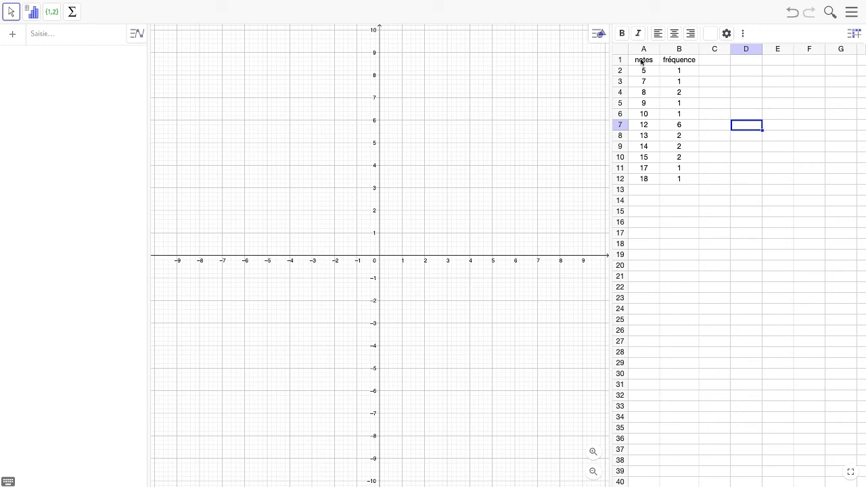
Run a one-variable statistical analysis on A1:B12, using the notes as data and fréquence as their frequencies
drag(643, 61, 682, 178)
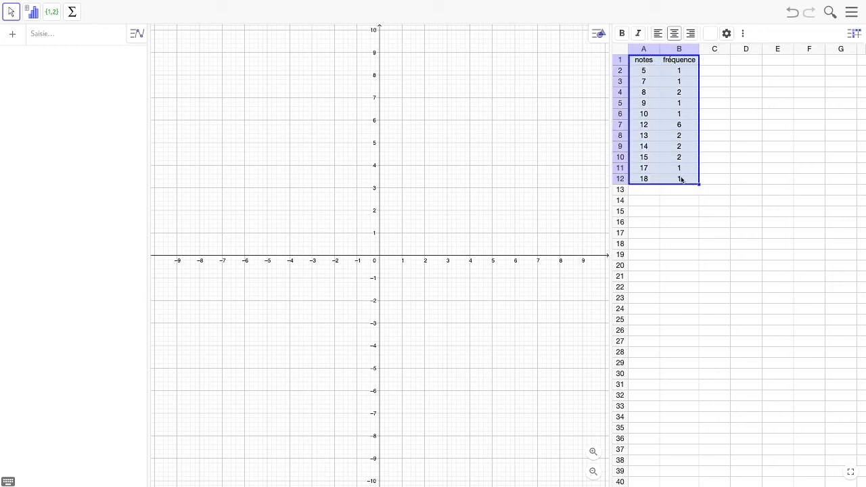
click(32, 11)
mouse_move(51, 12)
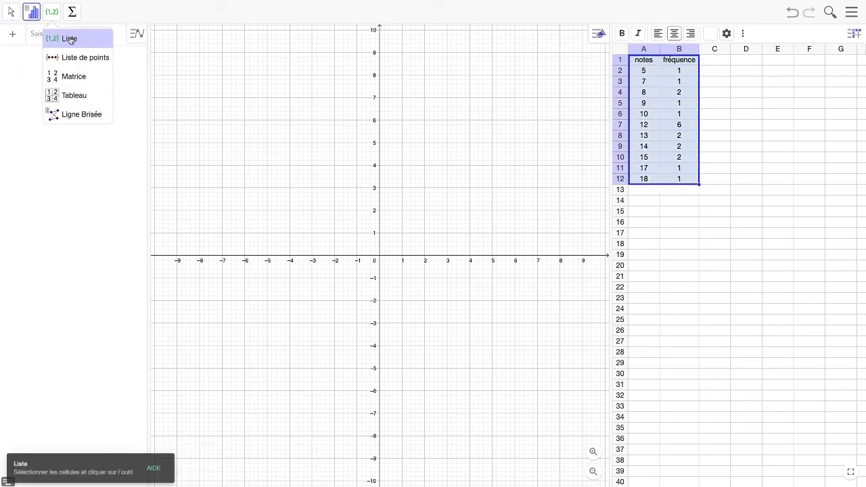
click(60, 40)
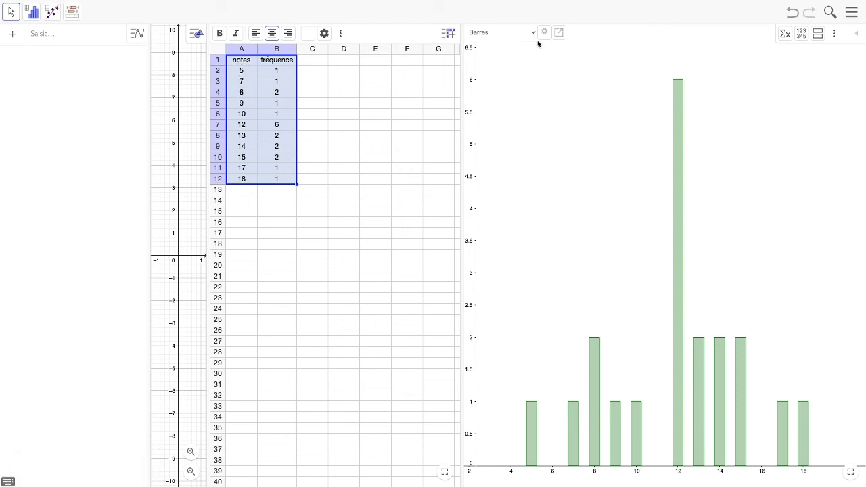
Show a second plot with the box plot below the bar chart
click(558, 32)
click(819, 35)
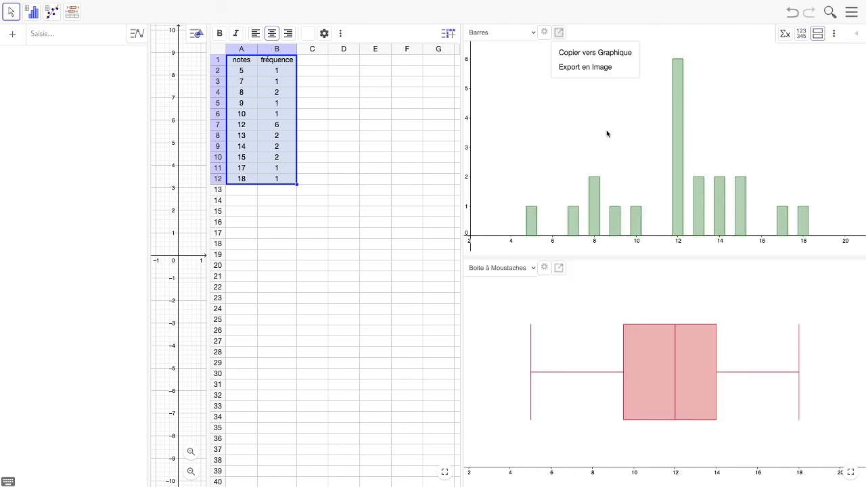
click(586, 109)
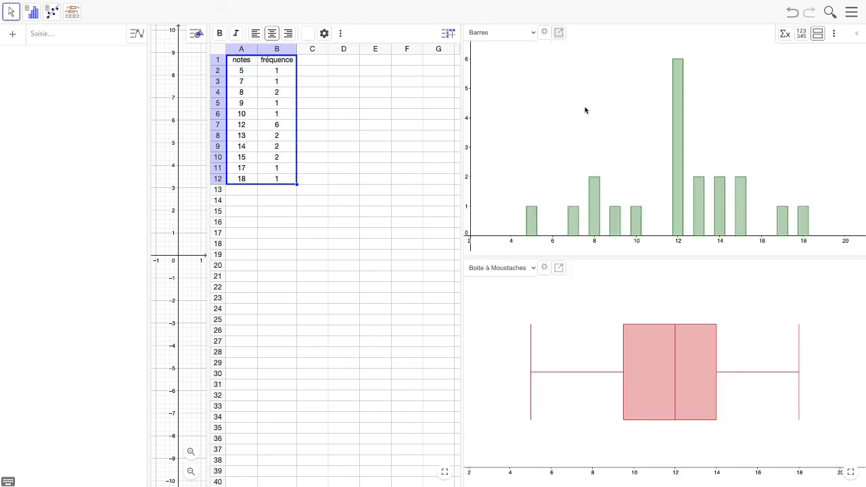
Turn on the bar chart's grid (Afficher Grille) and disable its automatic dimensions
click(546, 34)
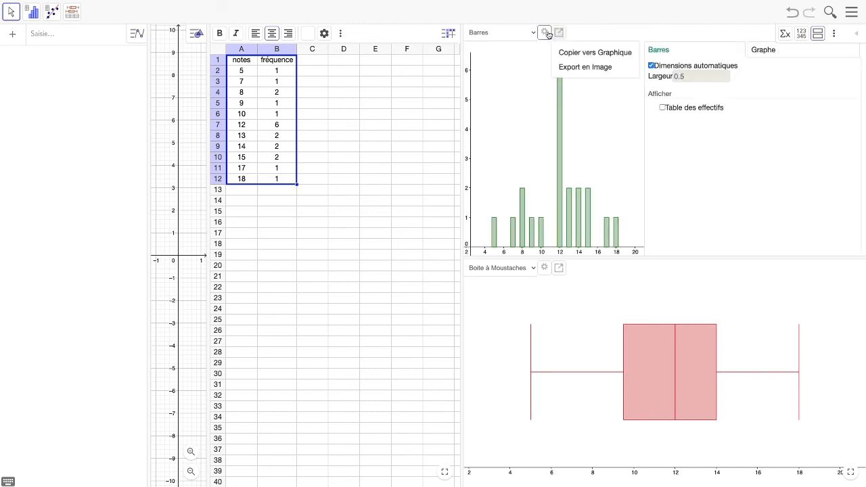
click(765, 50)
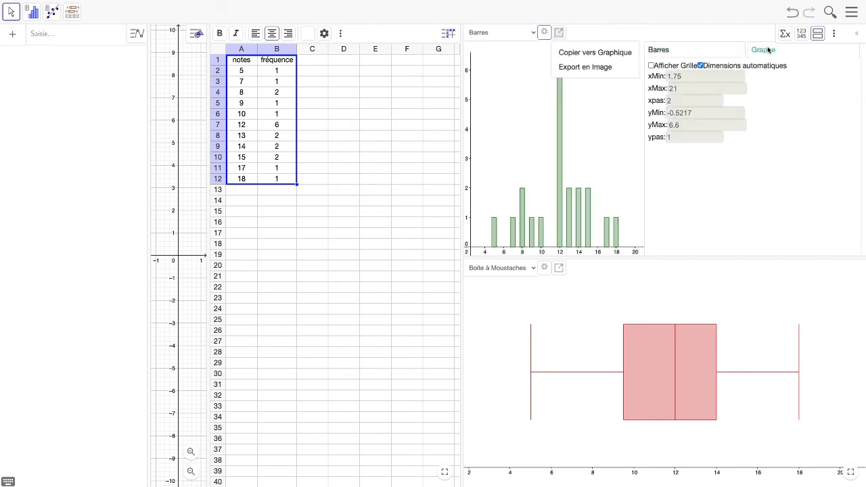
click(652, 67)
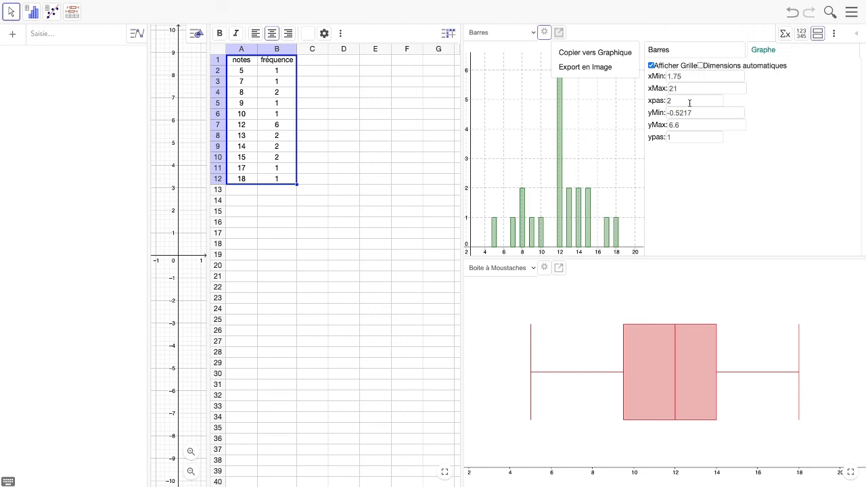
click(603, 93)
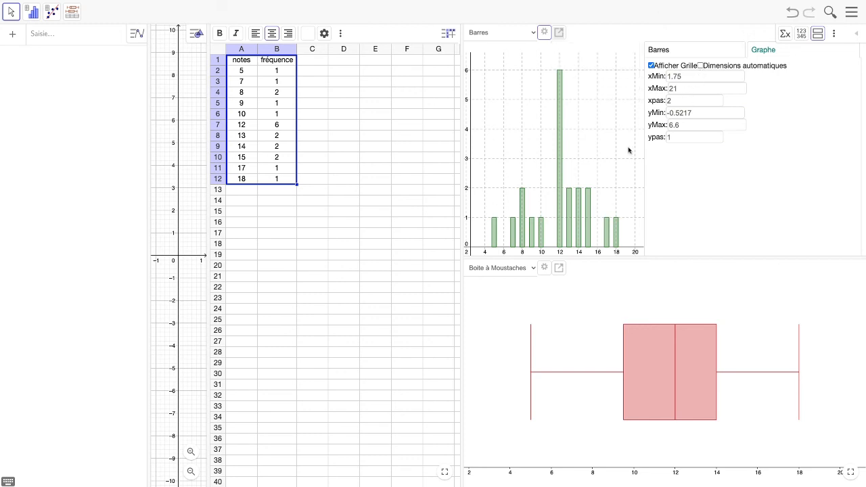
Turn on the box plot's grid, disable its automatic dimensions and set its x-axis step (xpas) to 0.5
click(544, 267)
click(533, 268)
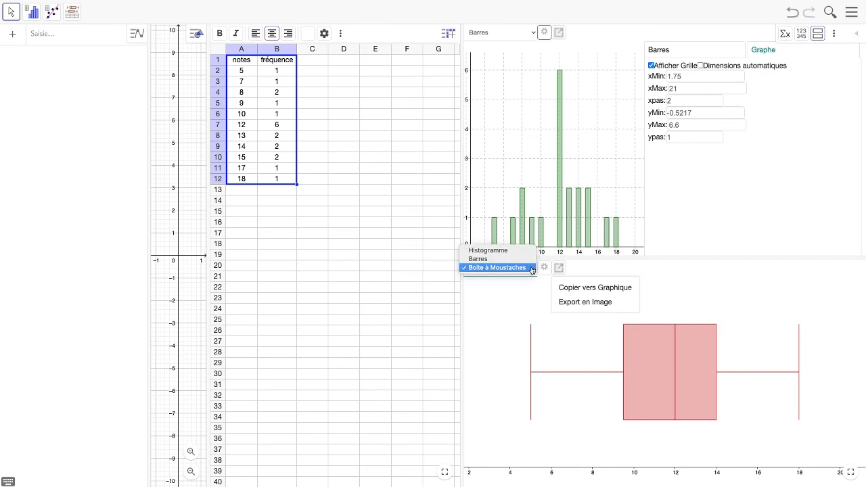
click(522, 268)
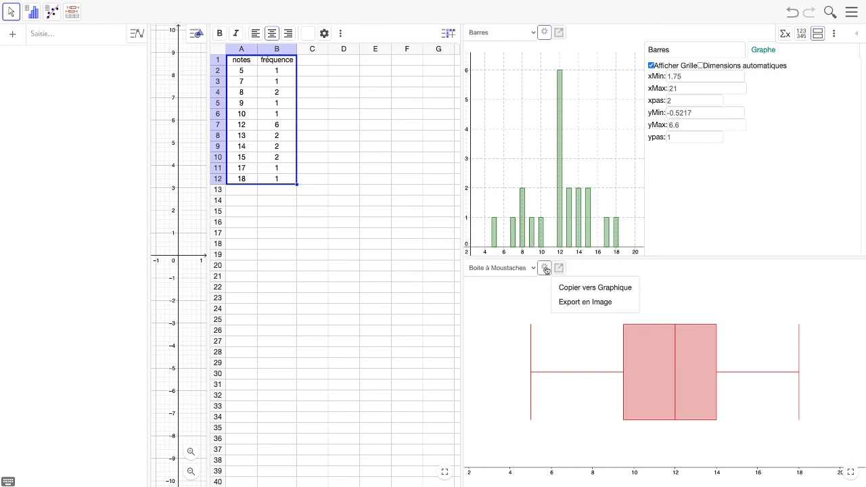
click(545, 268)
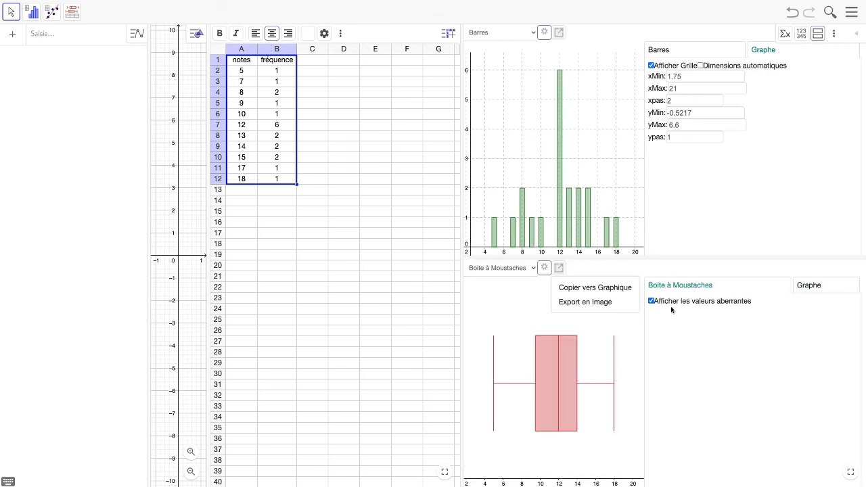
click(807, 285)
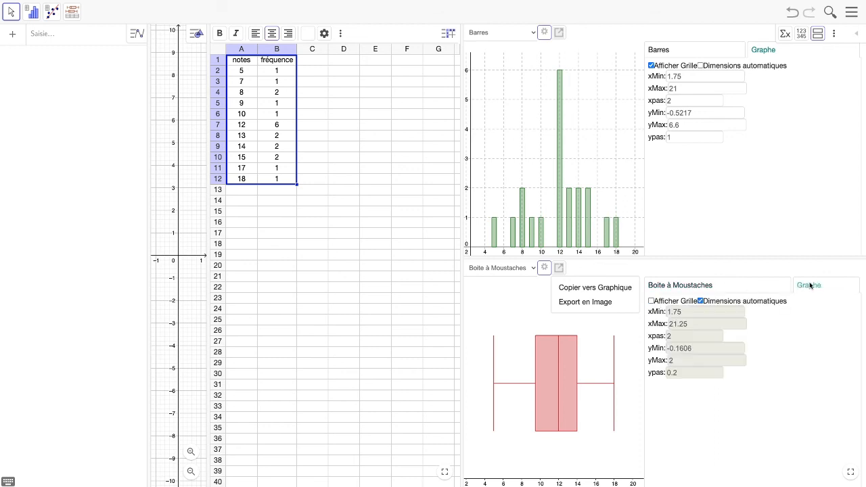
click(654, 301)
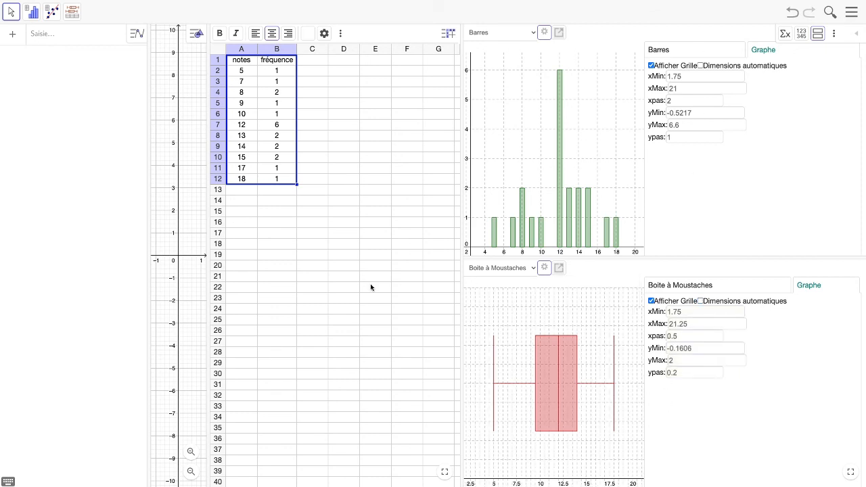
Show the summary statistics table, then narrow the spreadsheet and the statistics table to give the plots more room
click(785, 34)
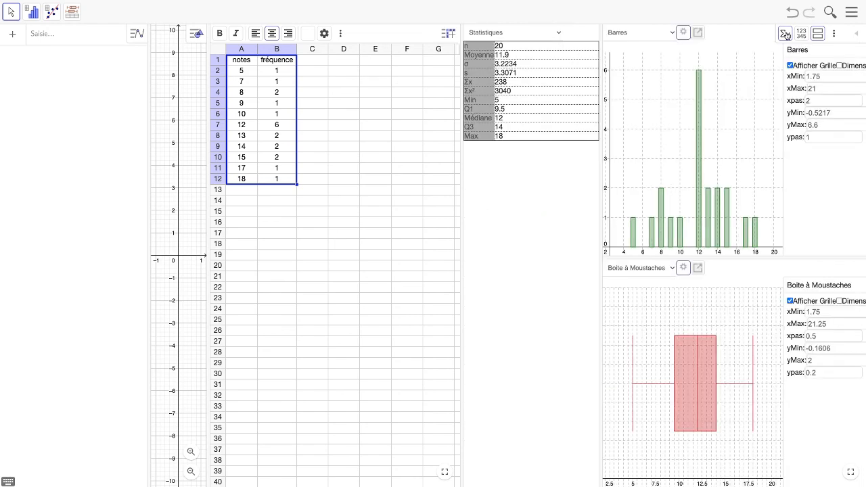
drag(462, 49, 352, 47)
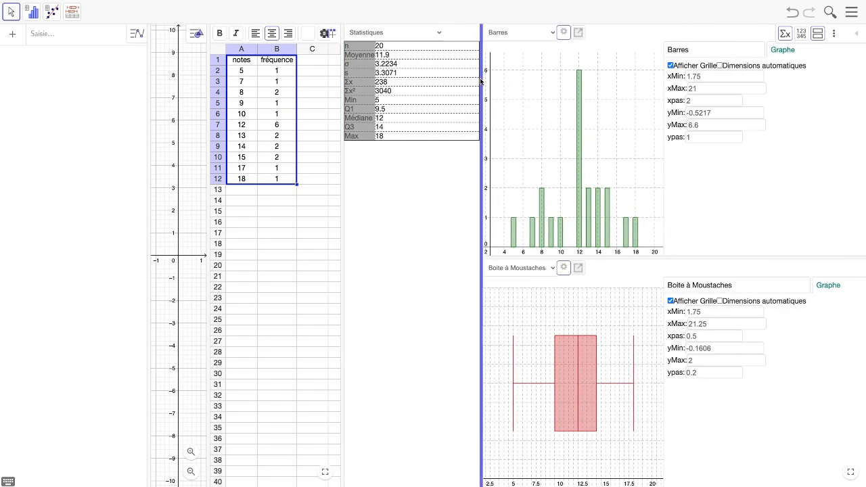
drag(481, 81, 429, 76)
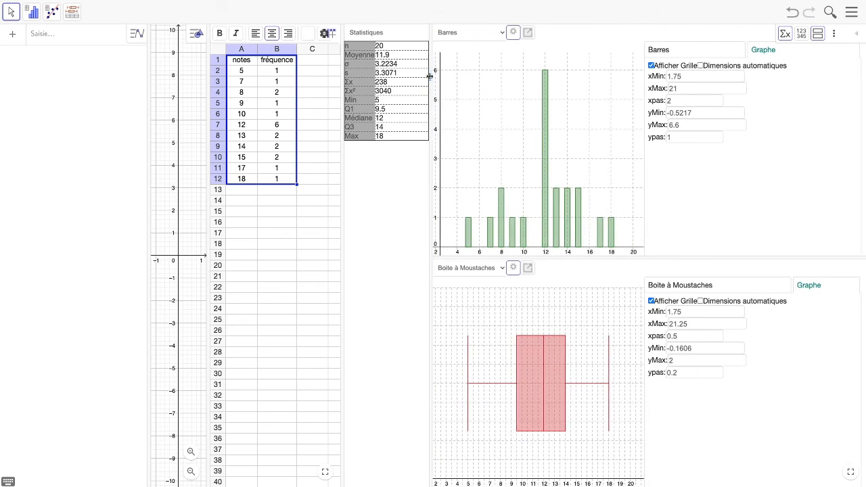